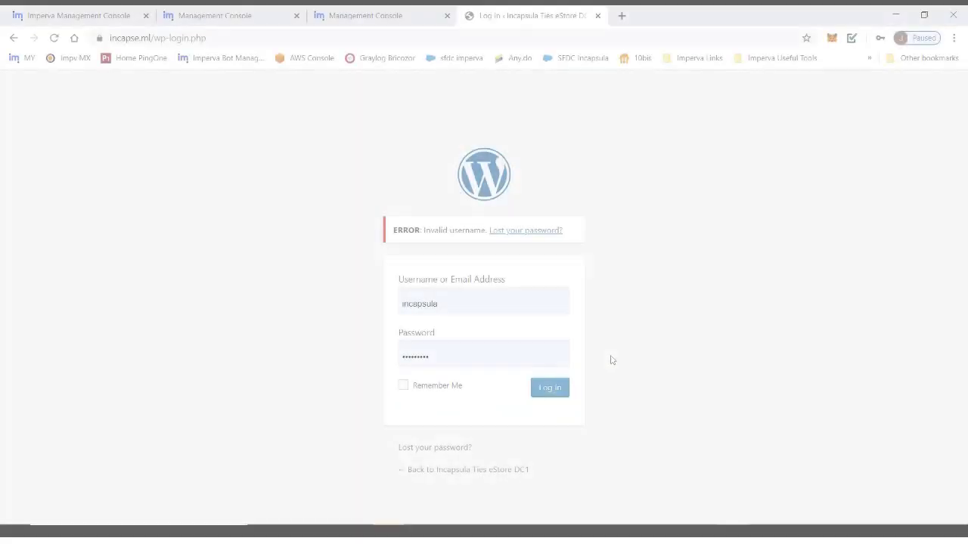
Step: Select the wp-login.php path in the full address of the incapse.ml login page
{"action": "left_click", "coordinate": [64, 11]}
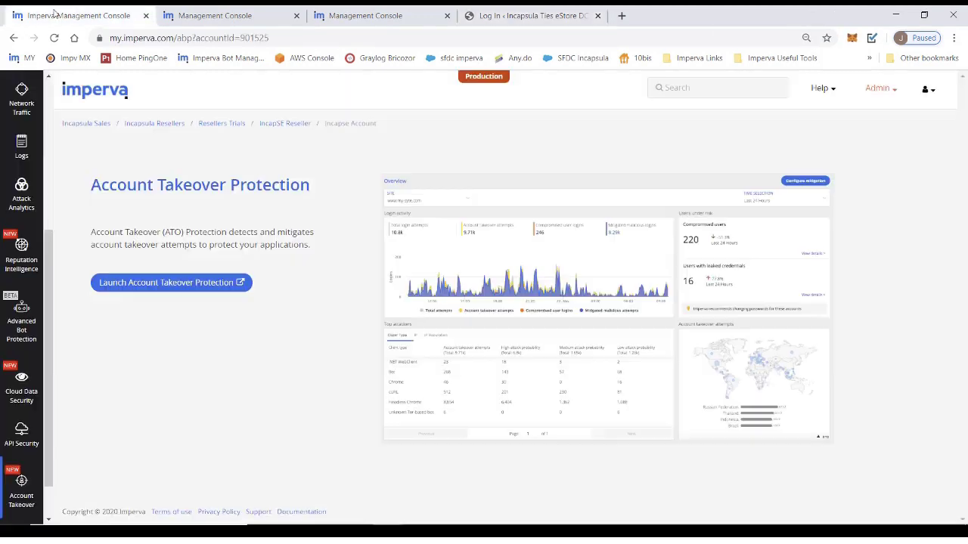
{"action": "left_click", "coordinate": [469, 15]}
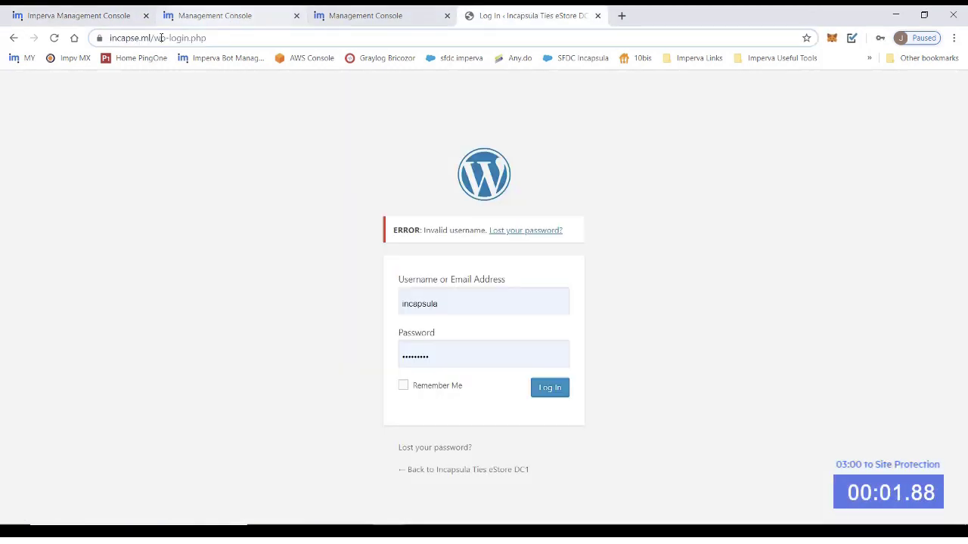
{"action": "left_click", "coordinate": [155, 40]}
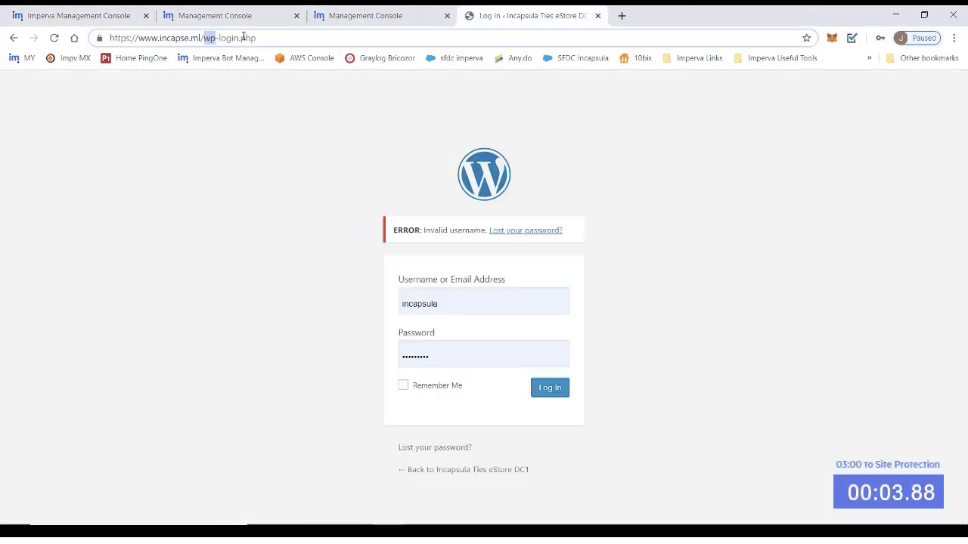
{"action": "left_click_drag", "start_coordinate": [244, 37], "coordinate": [291, 36]}
{"action": "key", "text": "ctrl+c"}
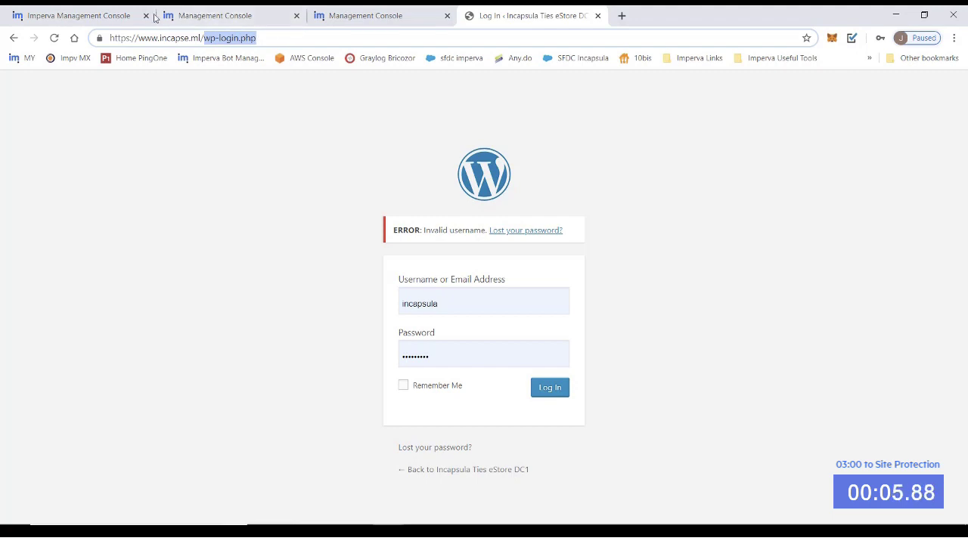
Step: Cancel the onboarding wizard already in progress on the Account Takeover Protection page
{"action": "left_click", "coordinate": [128, 15]}
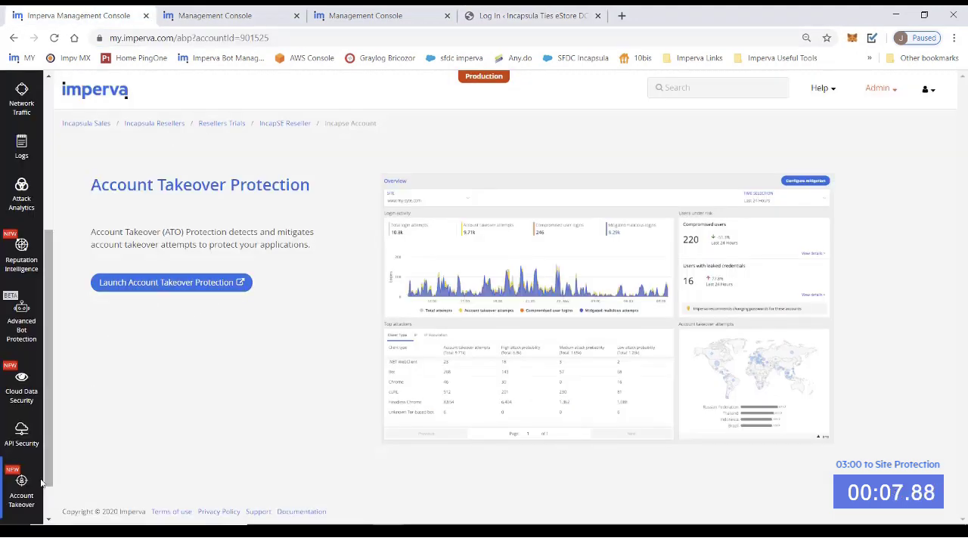
{"action": "left_click", "coordinate": [232, 11]}
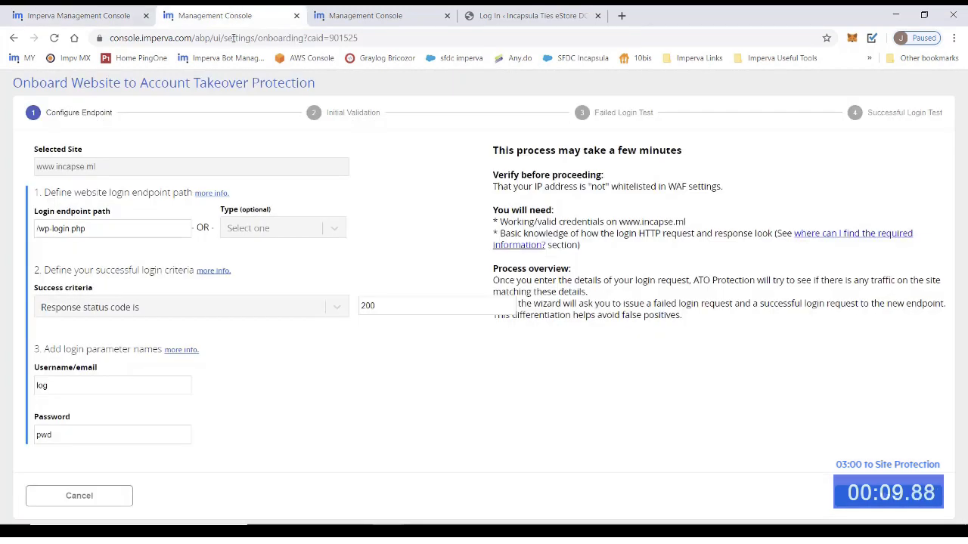
{"action": "left_click", "coordinate": [83, 496]}
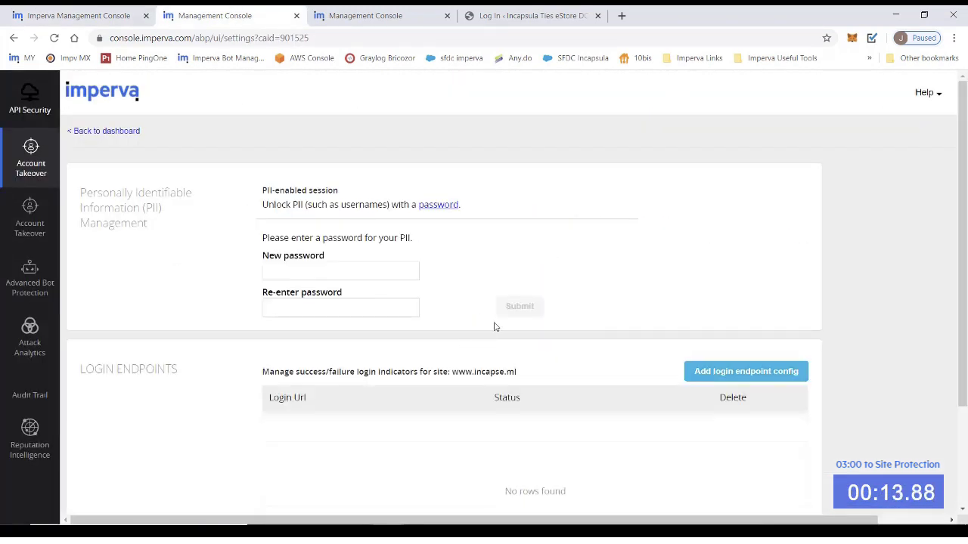
{"action": "scroll", "coordinate": [496, 333], "scroll_direction": "down", "scroll_amount": 1}
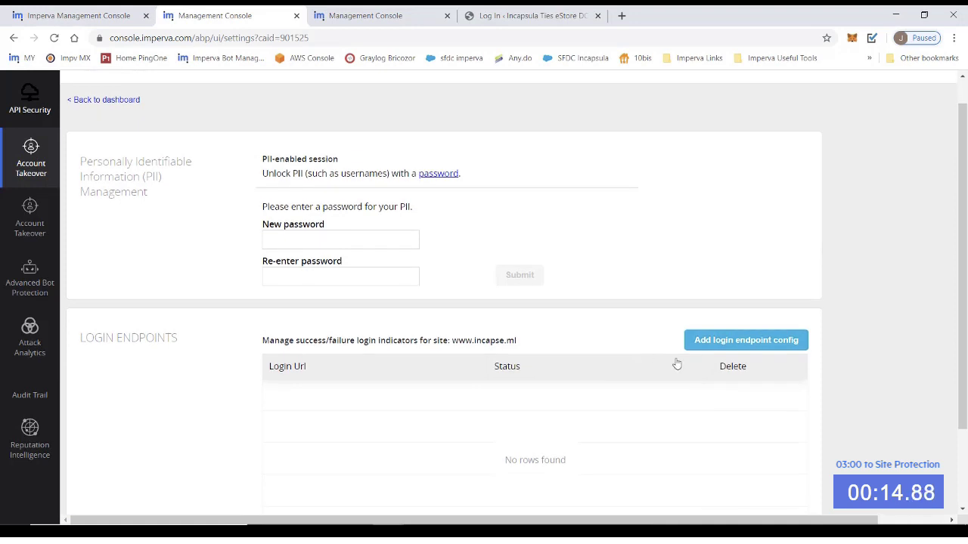
Step: Add a login endpoint config with path /wp-login.php and type Wordpress, then return to the WordPress login page
{"action": "left_click", "coordinate": [722, 342]}
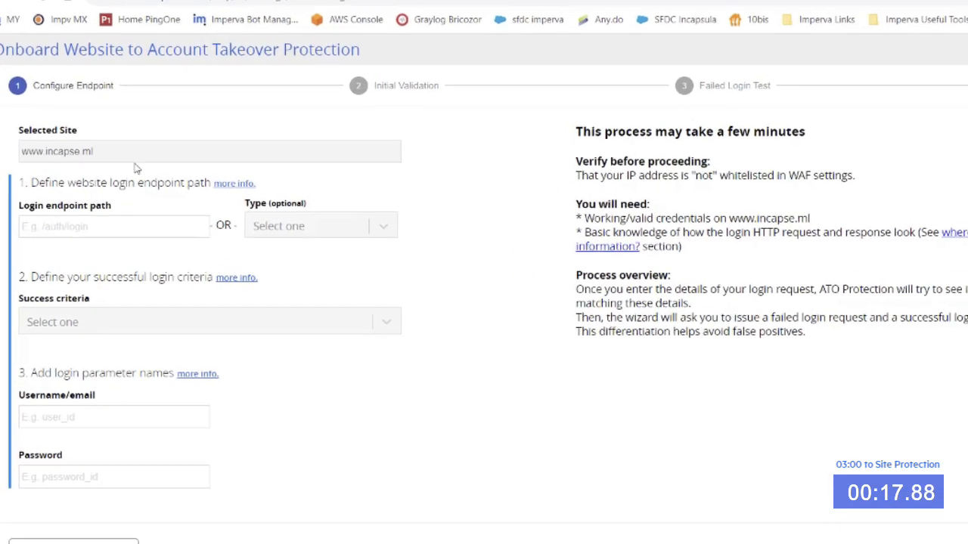
{"action": "left_click", "coordinate": [89, 225]}
{"action": "key", "text": "ctrl+v"}
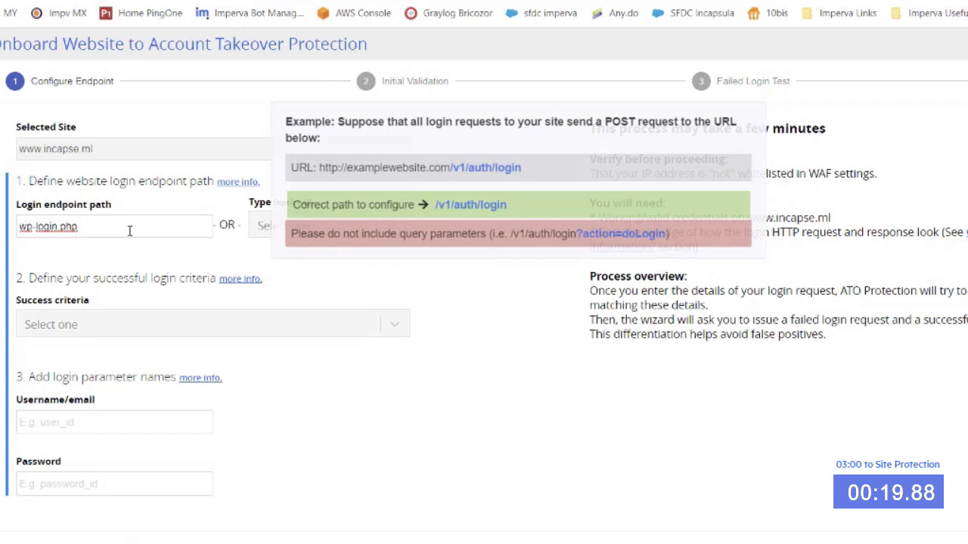
{"action": "left_click", "coordinate": [261, 225]}
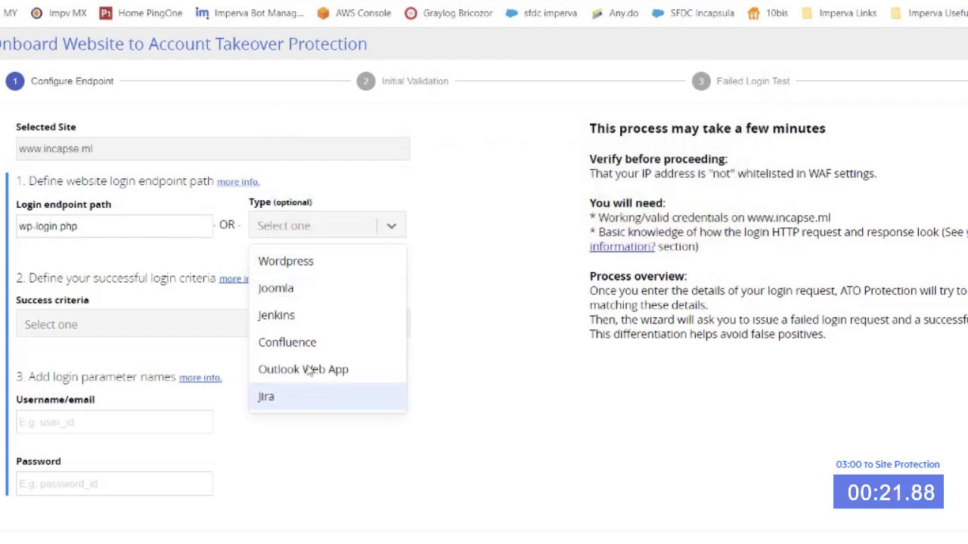
{"action": "left_click", "coordinate": [305, 264]}
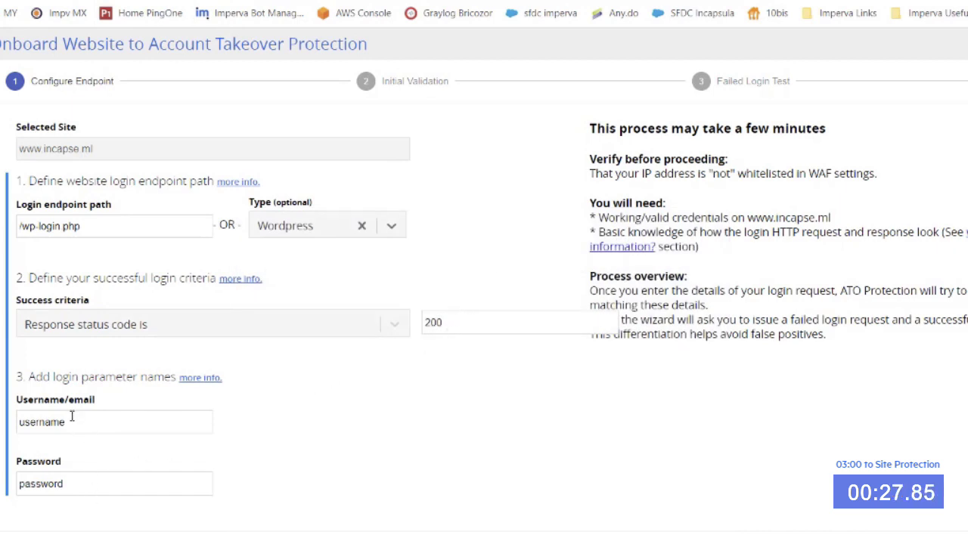
{"action": "left_click", "coordinate": [74, 423]}
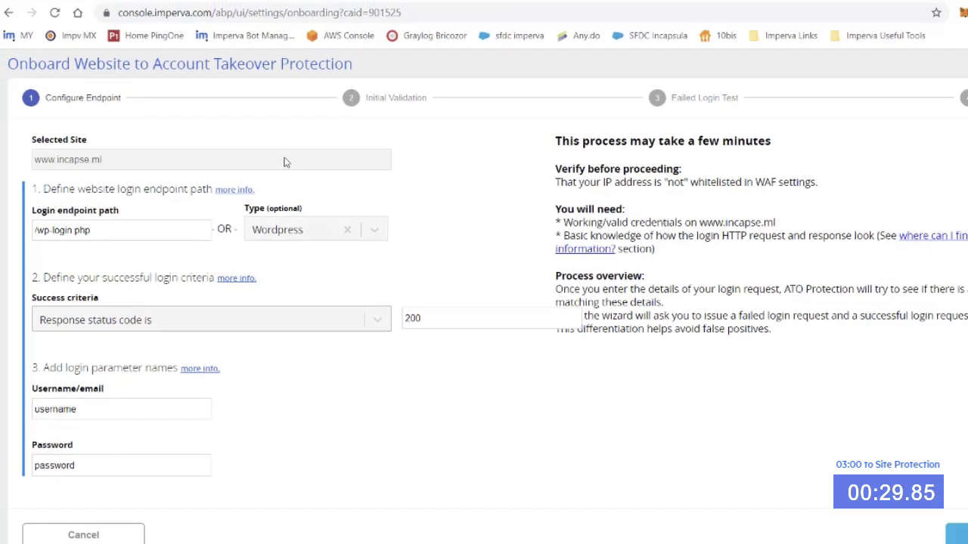
{"action": "key", "text": "ctrl+Tab"}
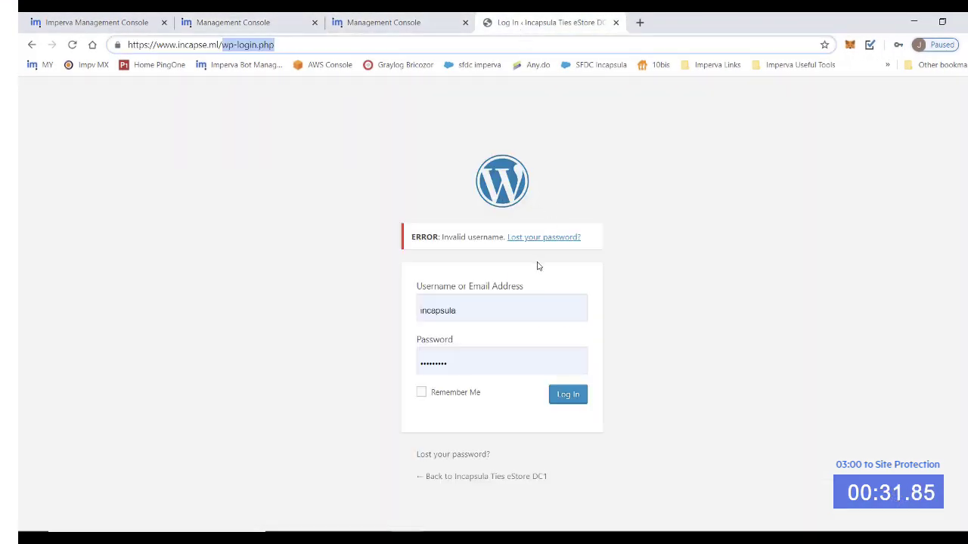
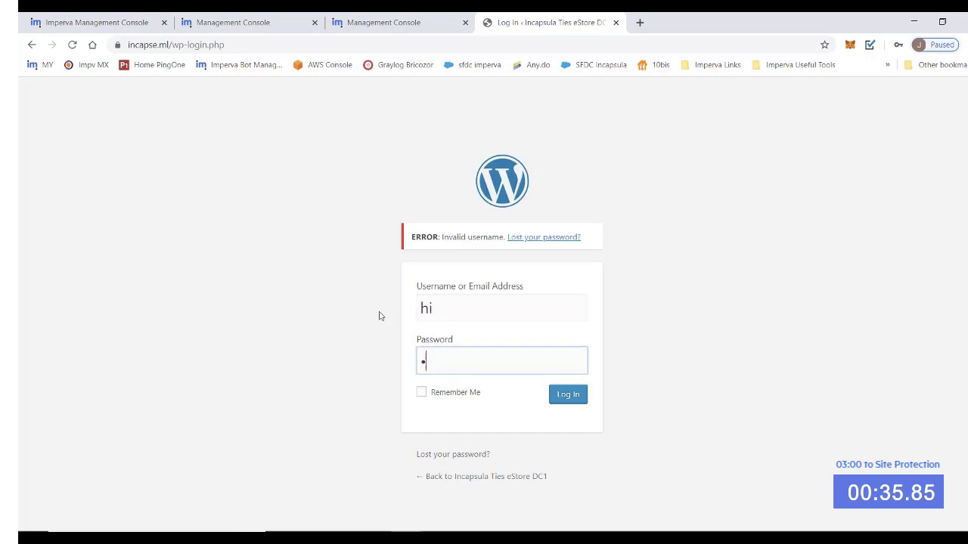
Step: Submit a dummy WordPress login with DevTools open and show the wp-login.php request's log and pwd form data
{"action": "left_click", "coordinate": [457, 311]}
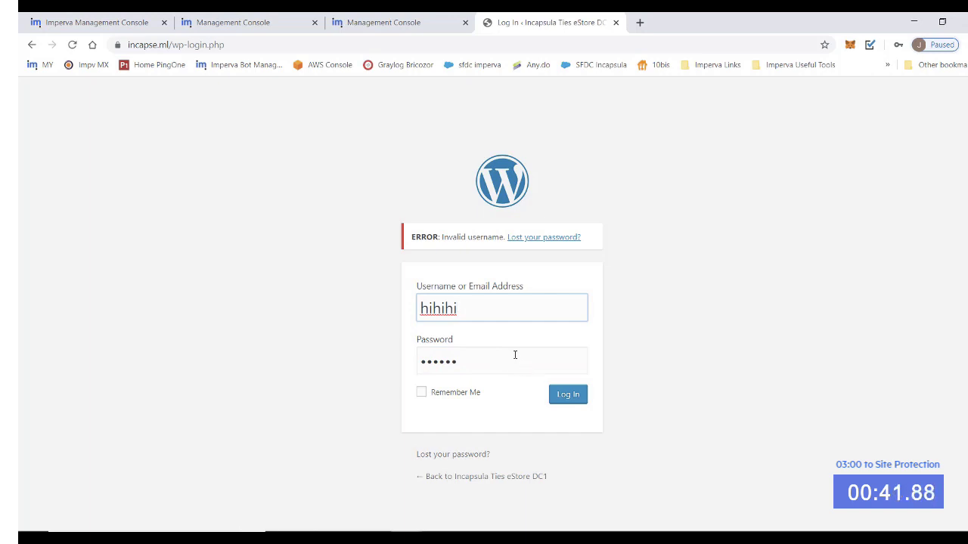
{"action": "key", "text": "F12"}
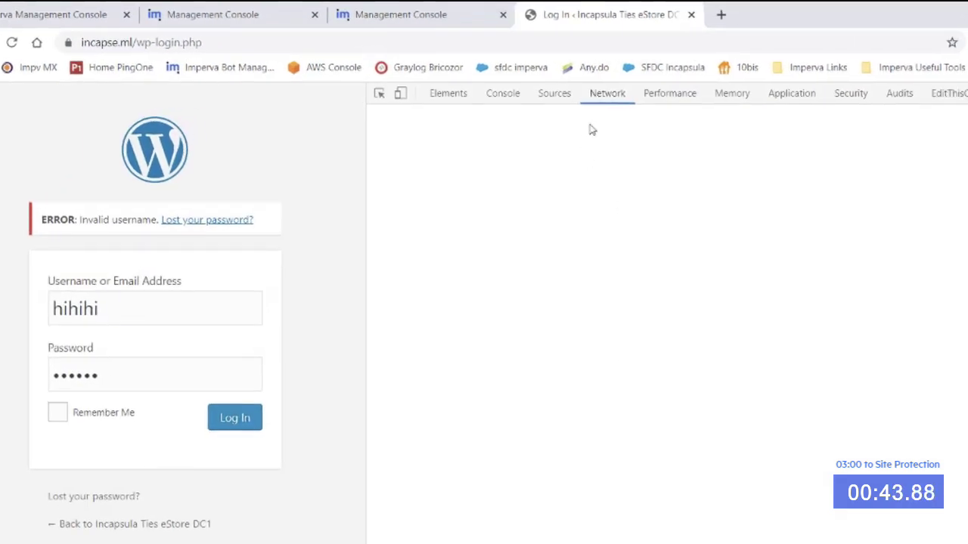
{"action": "left_click", "coordinate": [257, 422]}
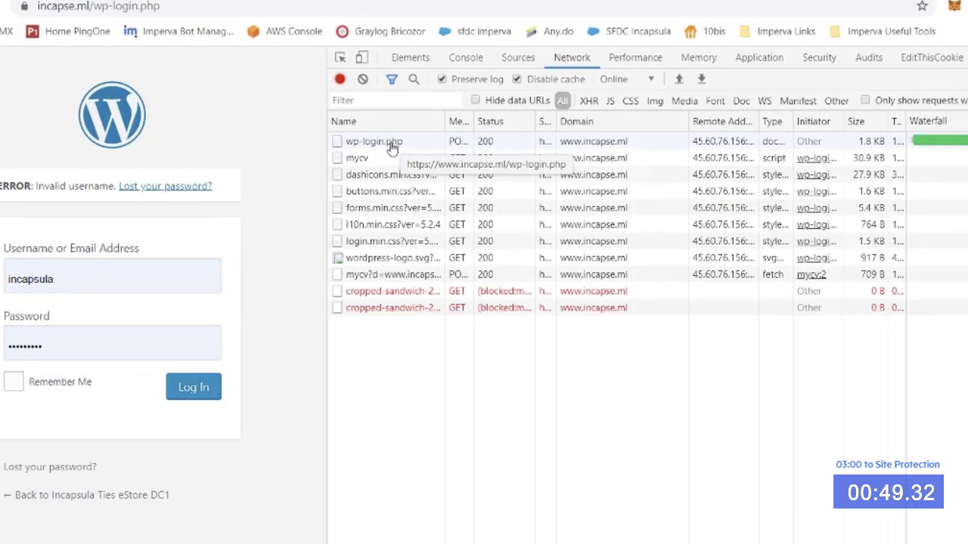
{"action": "left_click", "coordinate": [423, 178]}
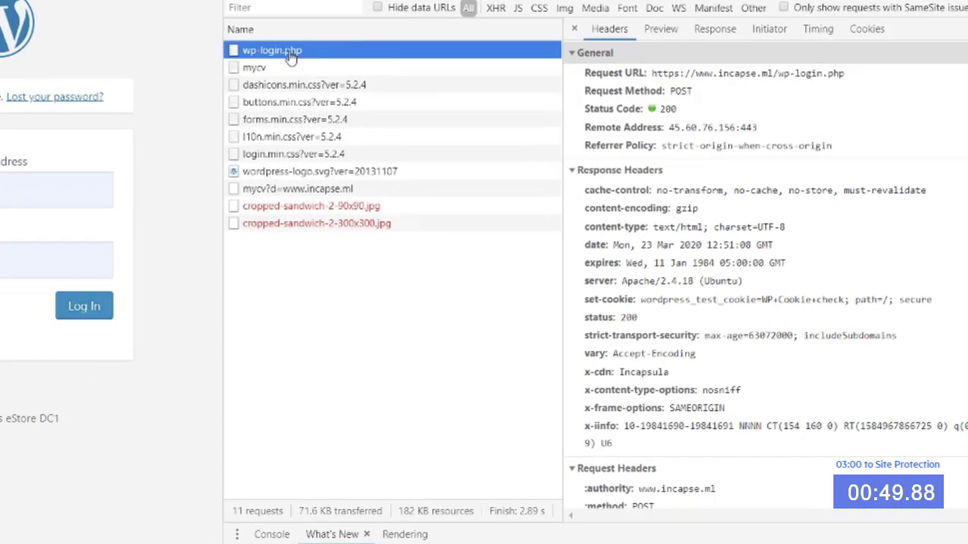
{"action": "scroll", "coordinate": [647, 430], "scroll_direction": "down", "scroll_amount": 15}
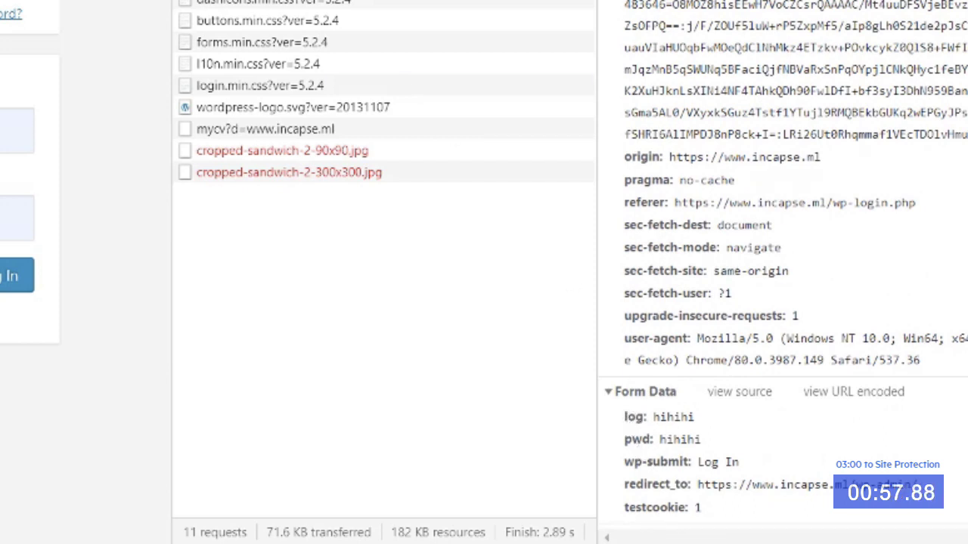
Step: Change the username and password parameter names to 'log' and 'pwd', then continue to Initial Validation
{"action": "key", "text": "alt+Tab"}
{"action": "double_click", "coordinate": [61, 422]}
{"action": "type", "text": "l"}
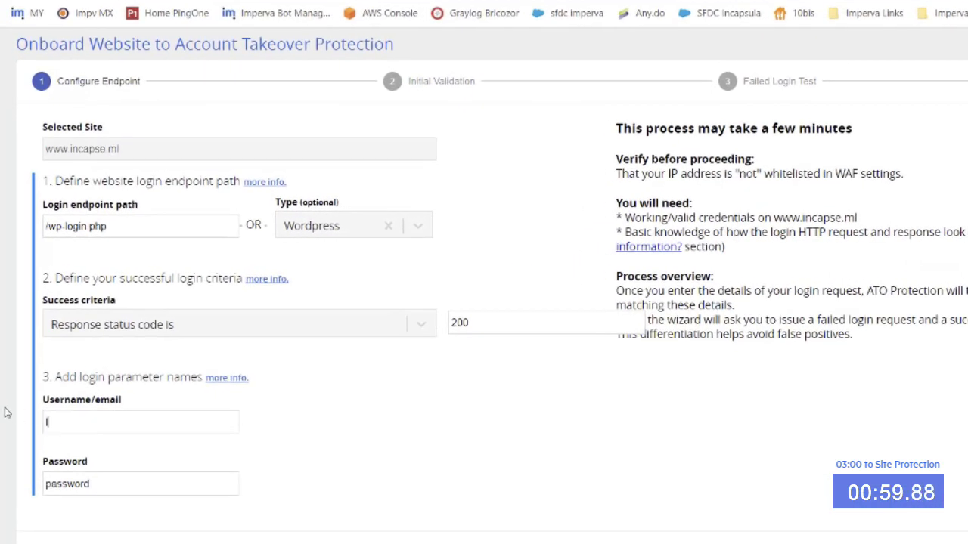
{"action": "type", "text": "og"}
{"action": "key", "text": "Tab"}
{"action": "type", "text": "pwd"}
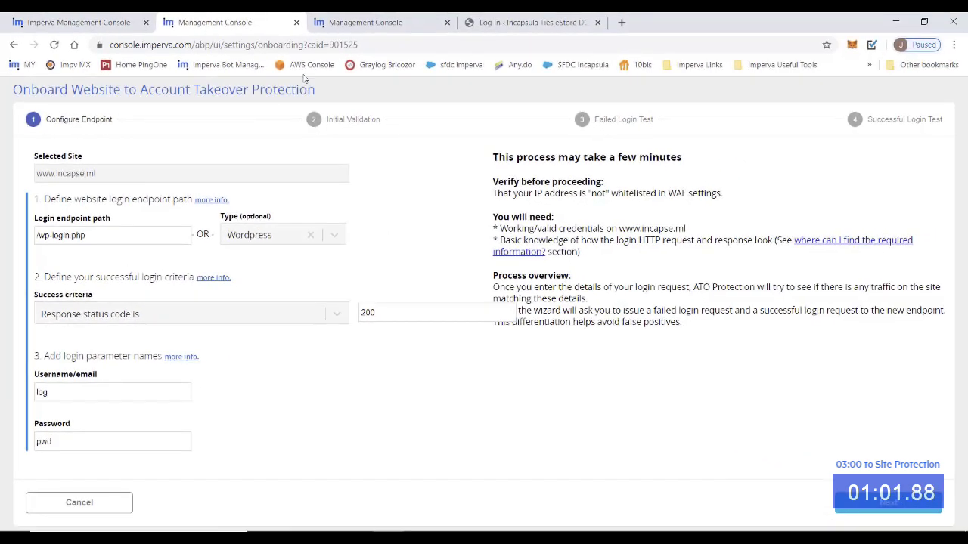
{"action": "left_click", "coordinate": [447, 22]}
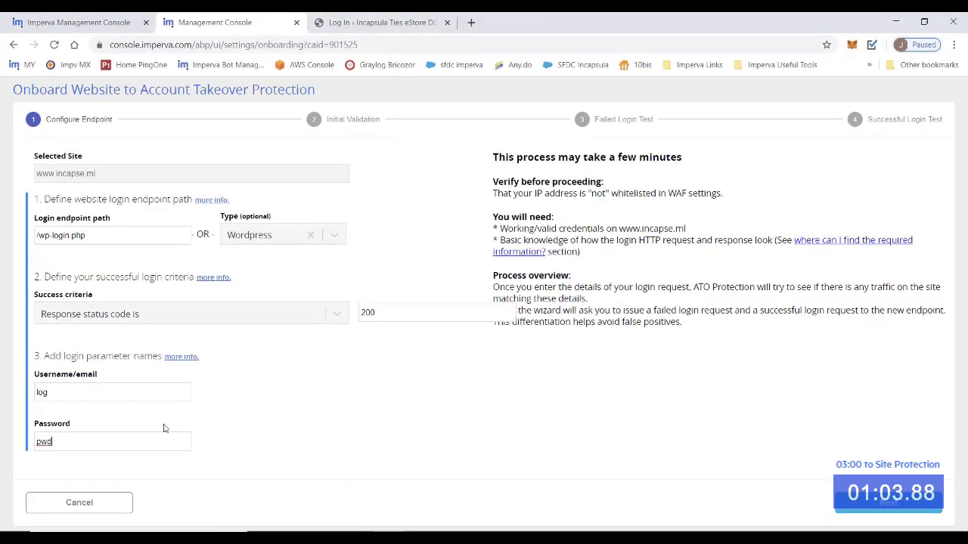
{"action": "left_click", "coordinate": [888, 503]}
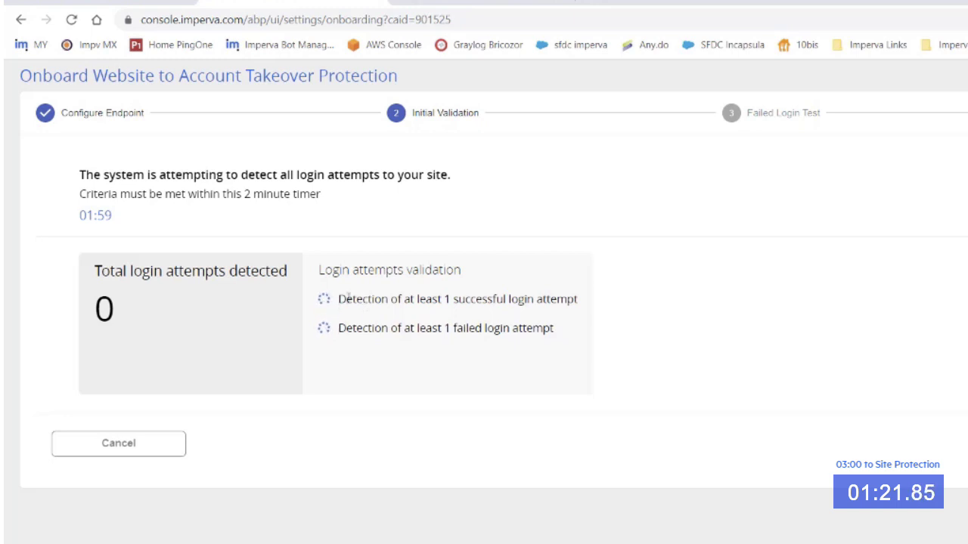
Step: Confirm both the successful and failed login detections and a total of 2 login attempts
{"action": "left_click_drag", "start_coordinate": [339, 298], "coordinate": [615, 302]}
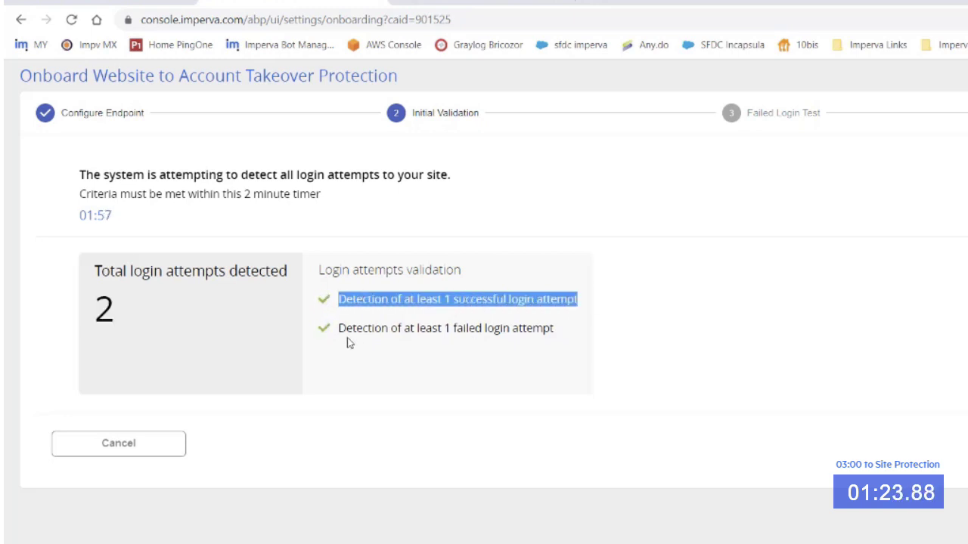
{"action": "left_click_drag", "start_coordinate": [338, 328], "coordinate": [595, 328]}
{"action": "left_click", "coordinate": [590, 329]}
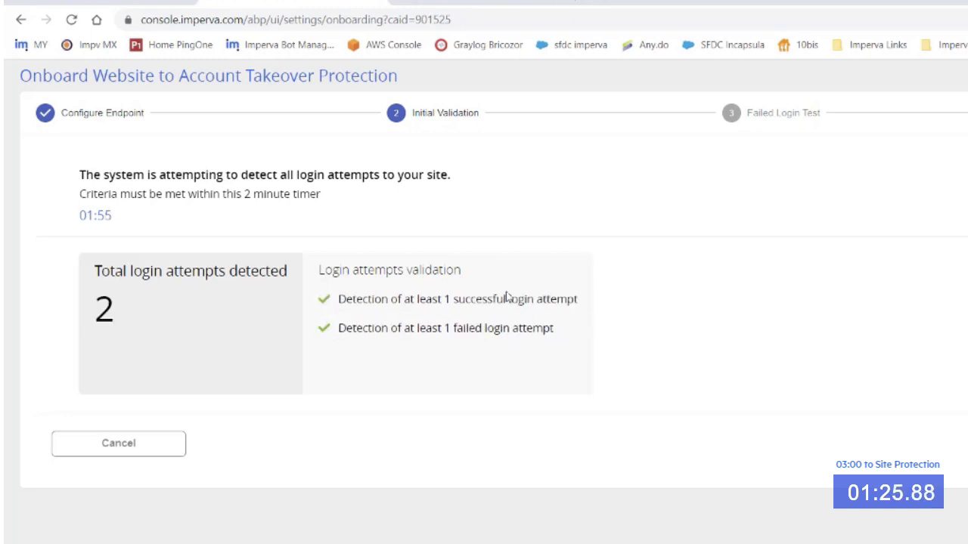
{"action": "left_click", "coordinate": [483, 2]}
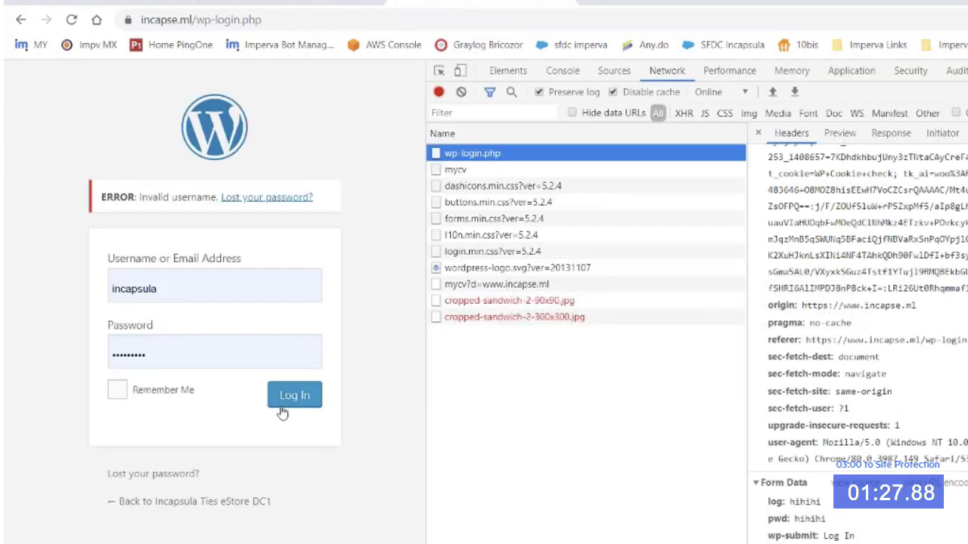
{"action": "left_click", "coordinate": [333, 6]}
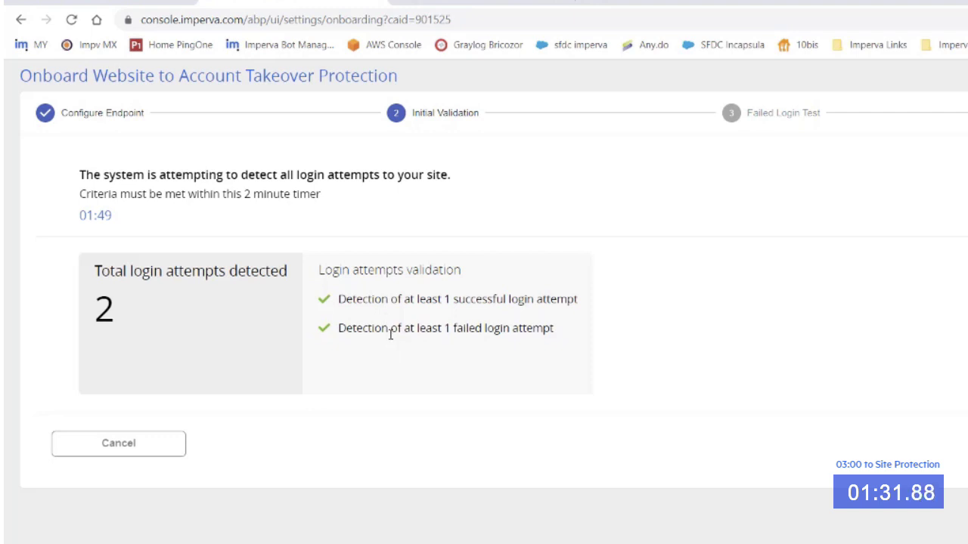
{"action": "double_click", "coordinate": [139, 309]}
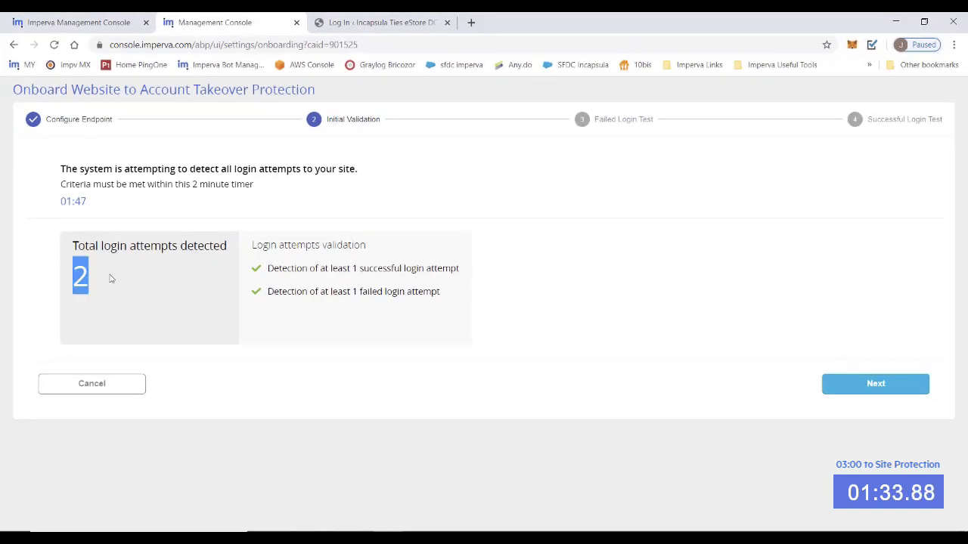
{"action": "left_click", "coordinate": [171, 311]}
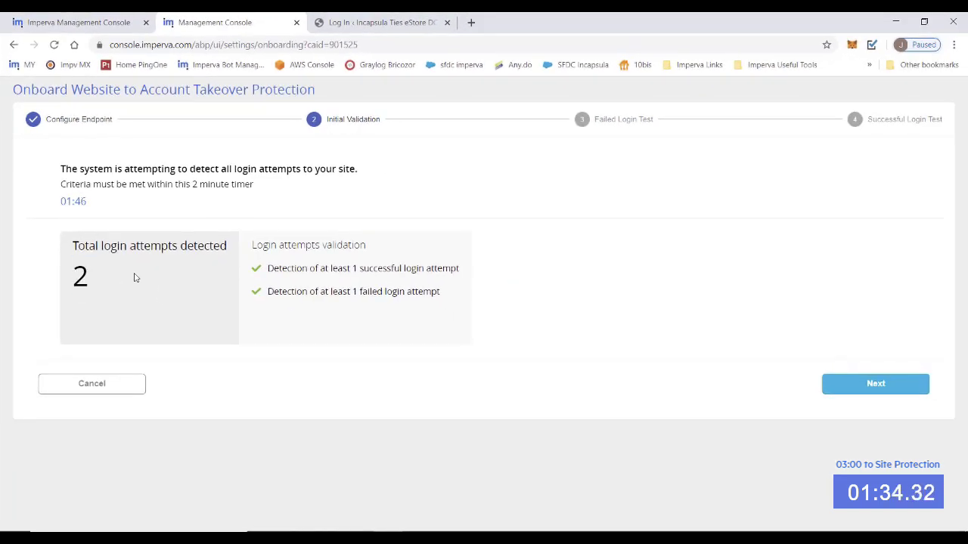
Step: Start the Failed Login Test and paste its generated username into the WordPress username field
{"action": "left_click", "coordinate": [849, 386]}
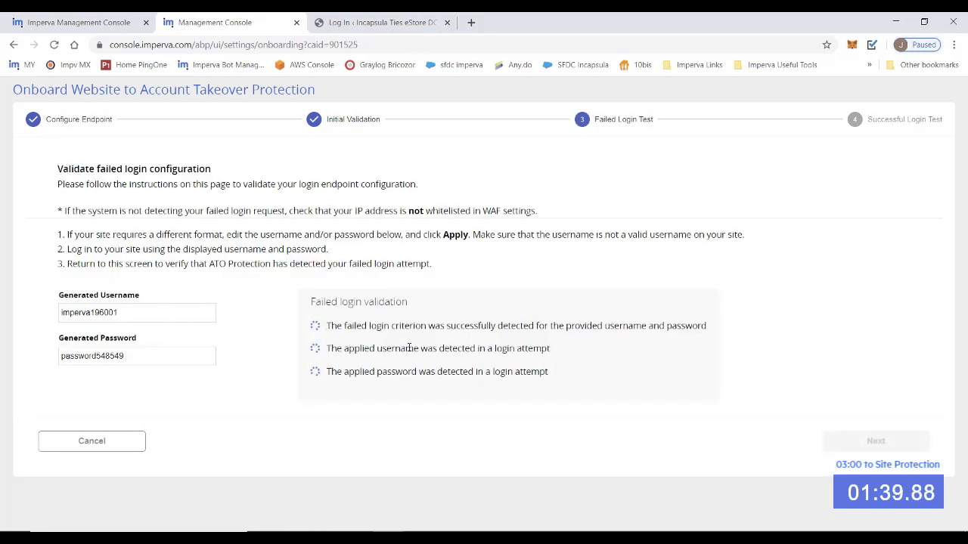
{"action": "left_click_drag", "start_coordinate": [121, 312], "coordinate": [26, 318]}
{"action": "key", "text": "ctrl+c"}
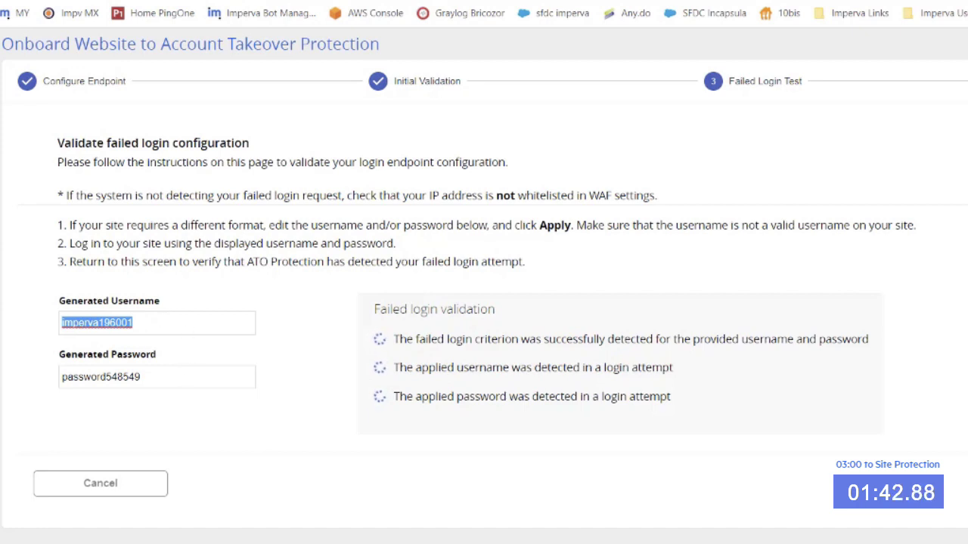
{"action": "key", "text": "ctrl+Tab"}
{"action": "double_click", "coordinate": [138, 254]}
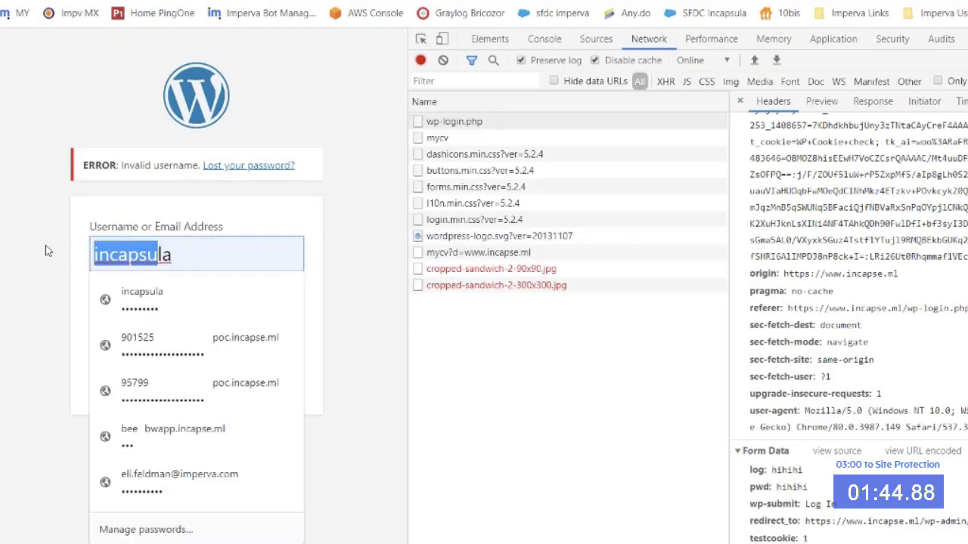
{"action": "key", "text": "ctrl+v"}
{"action": "double_click", "coordinate": [161, 254]}
{"action": "key", "text": "ctrl+v"}
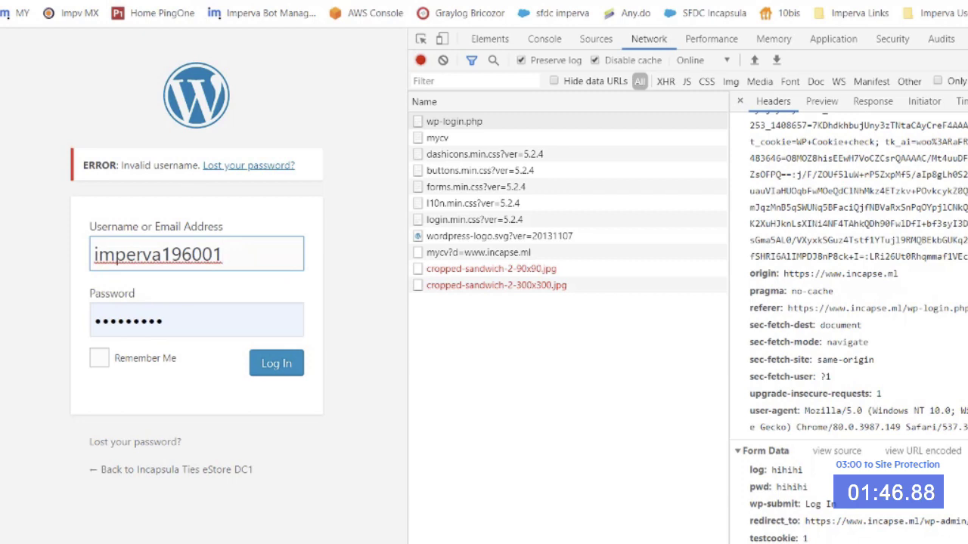
Step: Paste the generated test password into the WordPress password field and submit the failing login
{"action": "key", "text": "ctrl+Tab"}
{"action": "left_click_drag", "start_coordinate": [149, 375], "coordinate": [30, 358]}
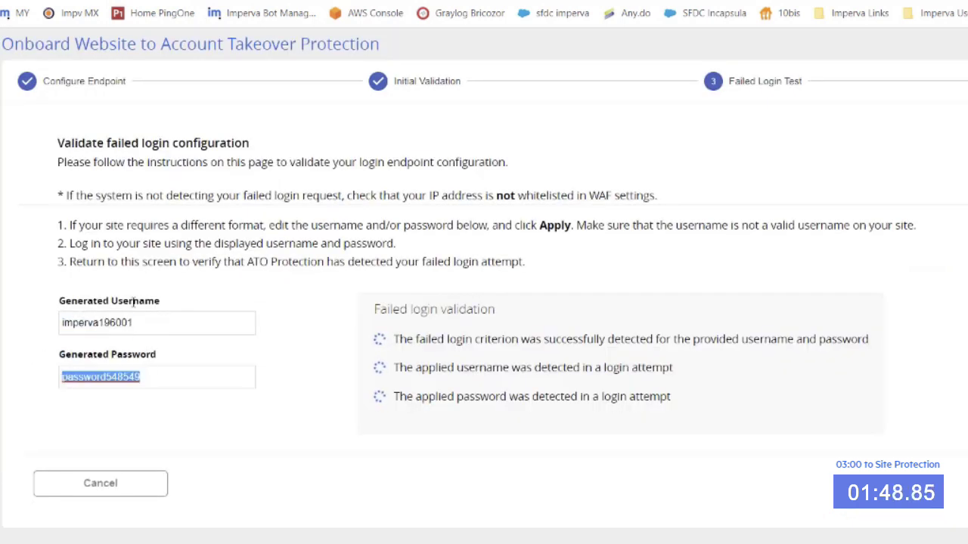
{"action": "key", "text": "ctrl+c"}
{"action": "key", "text": "ctrl+Tab"}
{"action": "double_click", "coordinate": [184, 311]}
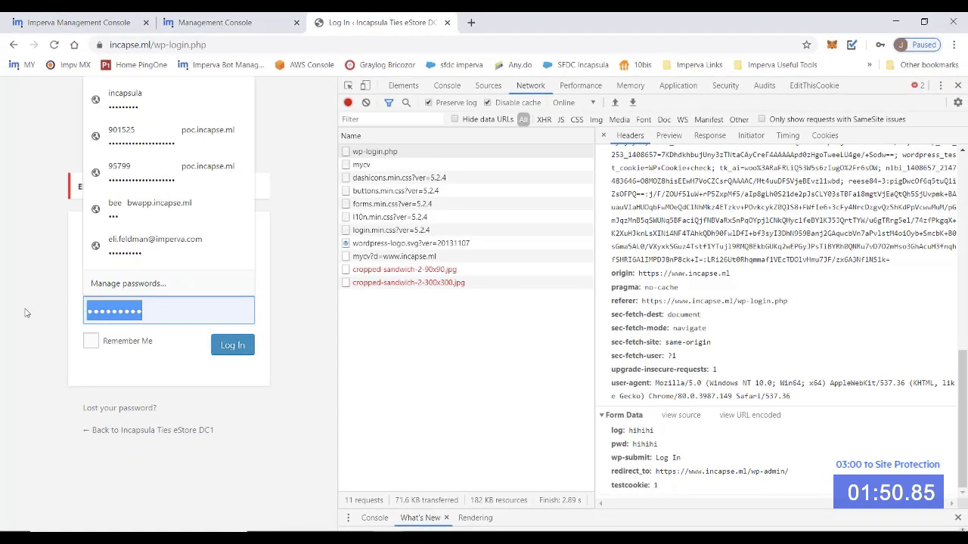
{"action": "key", "text": "ctrl+v"}
{"action": "left_click", "coordinate": [234, 347]}
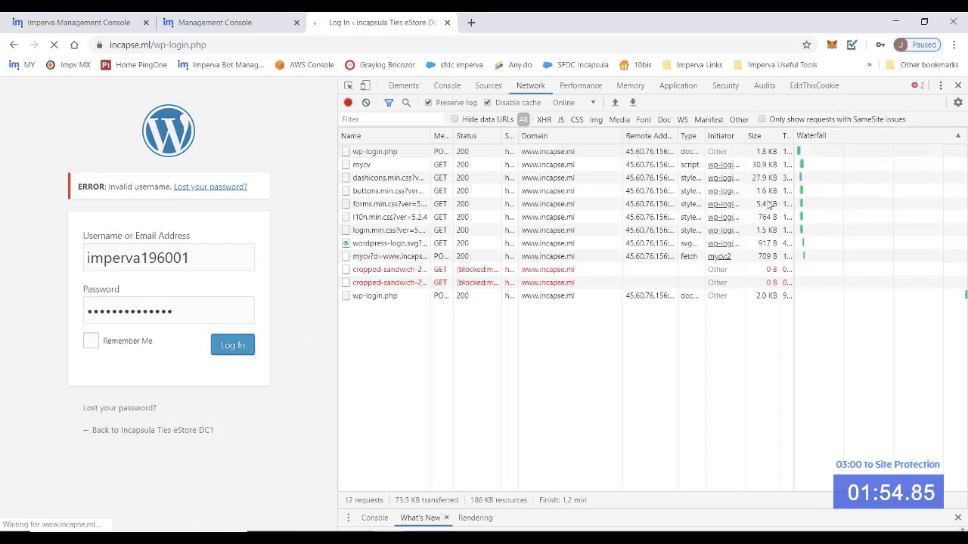
Step: Close DevTools and verify the failed login criterion, applied username and password all show as detected
{"action": "left_click", "coordinate": [958, 85]}
{"action": "left_click", "coordinate": [242, 15]}
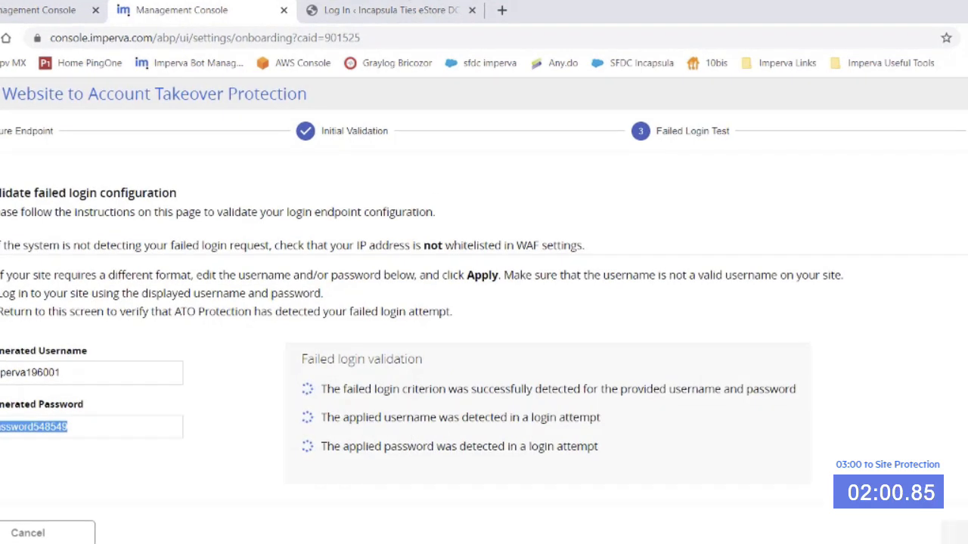
{"action": "left_click", "coordinate": [378, 7]}
{"action": "left_click", "coordinate": [216, 8]}
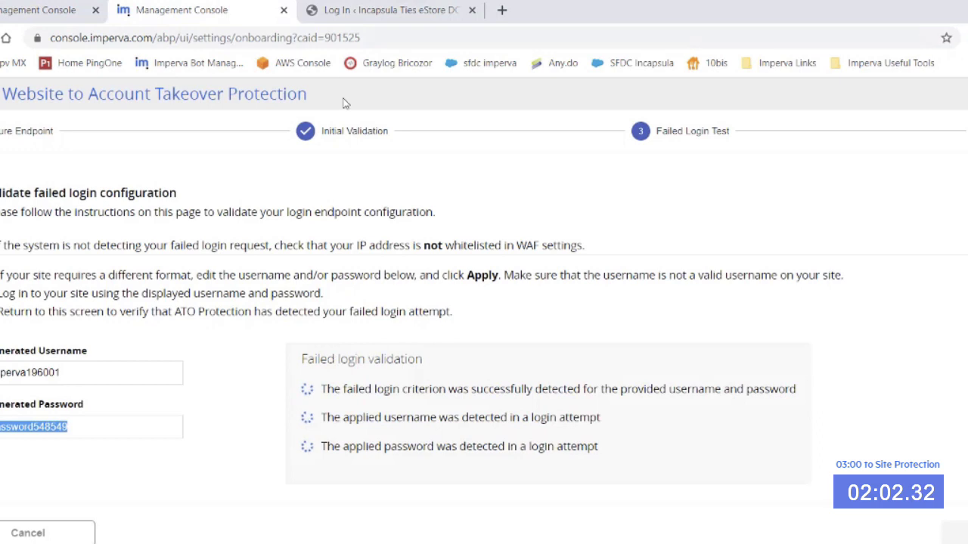
{"action": "left_click", "coordinate": [695, 541]}
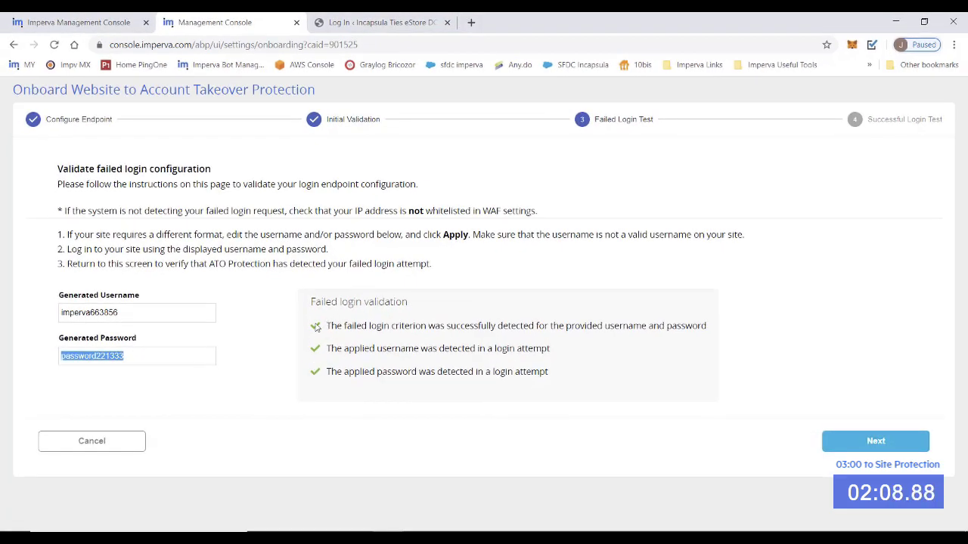
{"action": "left_click", "coordinate": [90, 312]}
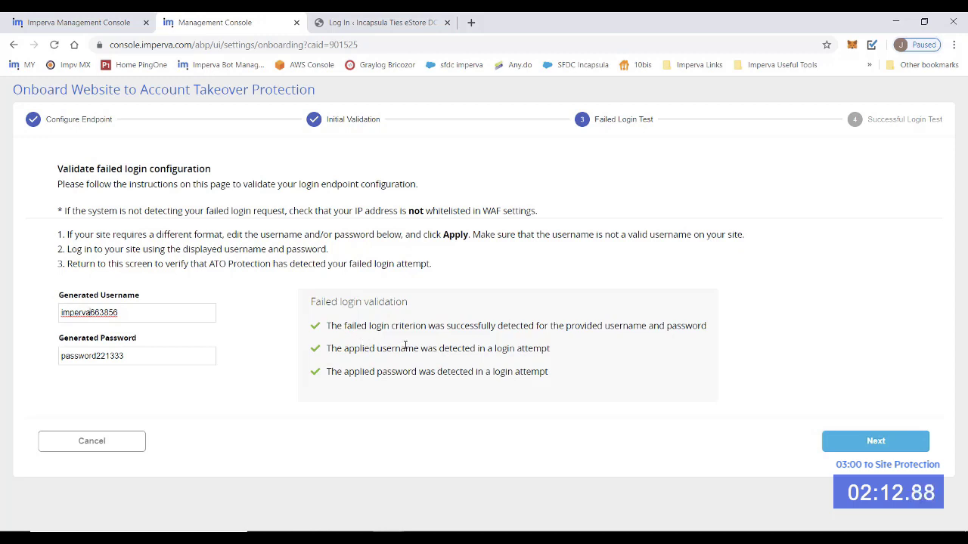
{"action": "left_click_drag", "start_coordinate": [413, 350], "coordinate": [442, 372]}
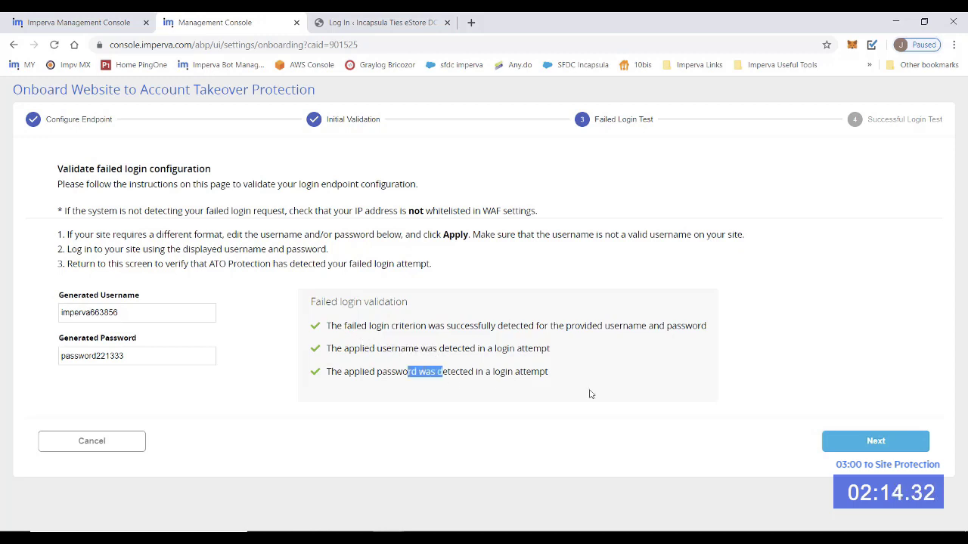
Step: Advance to the Successful Login Test and apply an active site account's username
{"action": "left_click", "coordinate": [868, 446]}
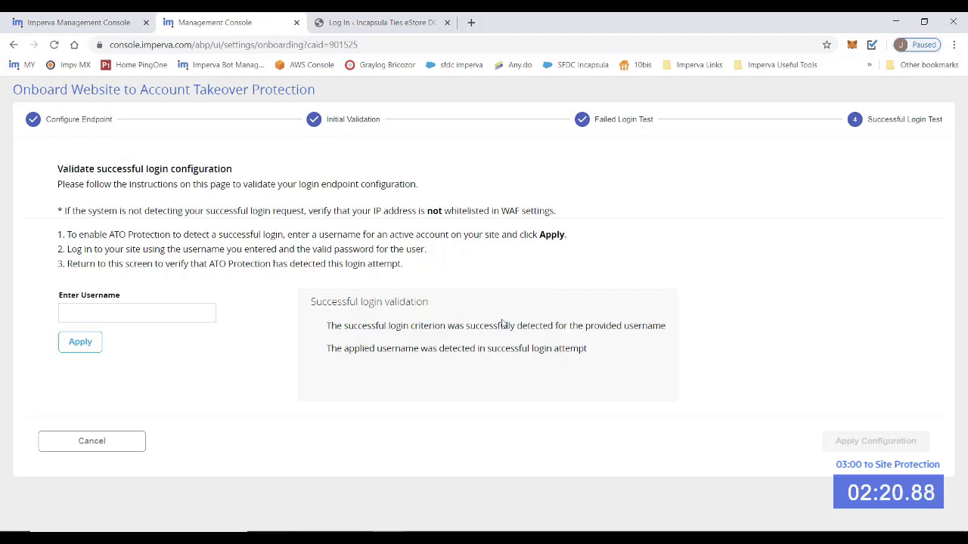
{"action": "left_click", "coordinate": [117, 315]}
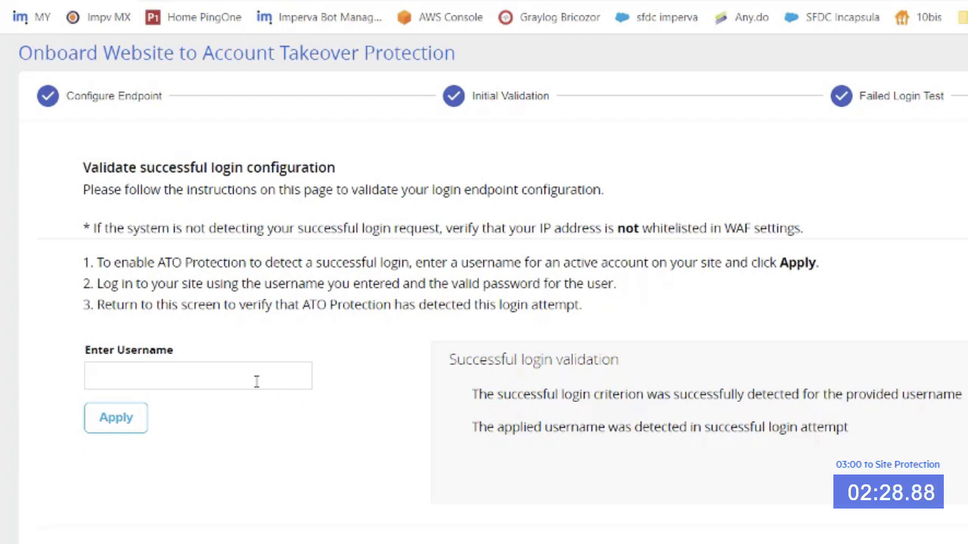
{"action": "type", "text": "incapsula"}
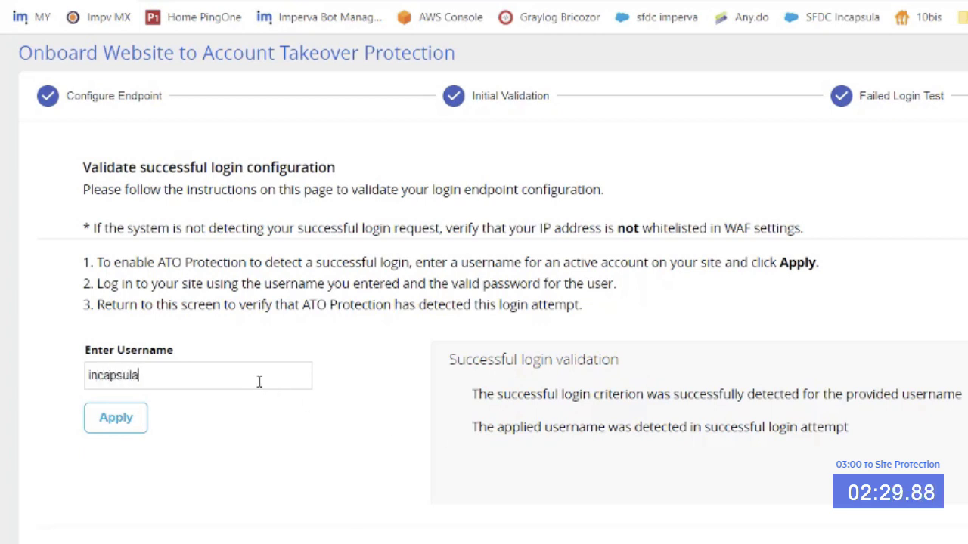
{"action": "left_click", "coordinate": [116, 417]}
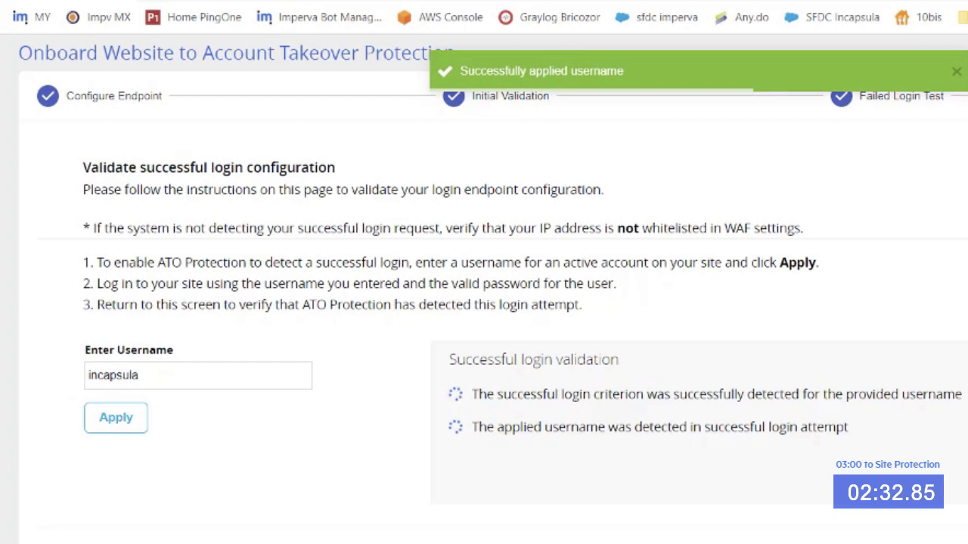
Step: Sign in to WordPress with the valid account, then return to the wizard showing both success checks passed
{"action": "left_click", "coordinate": [382, 12]}
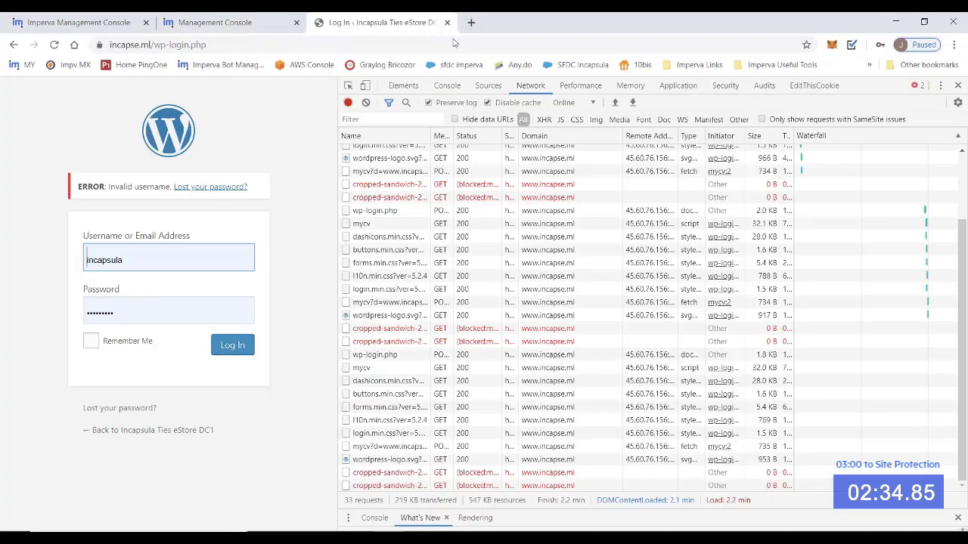
{"action": "left_click", "coordinate": [958, 85]}
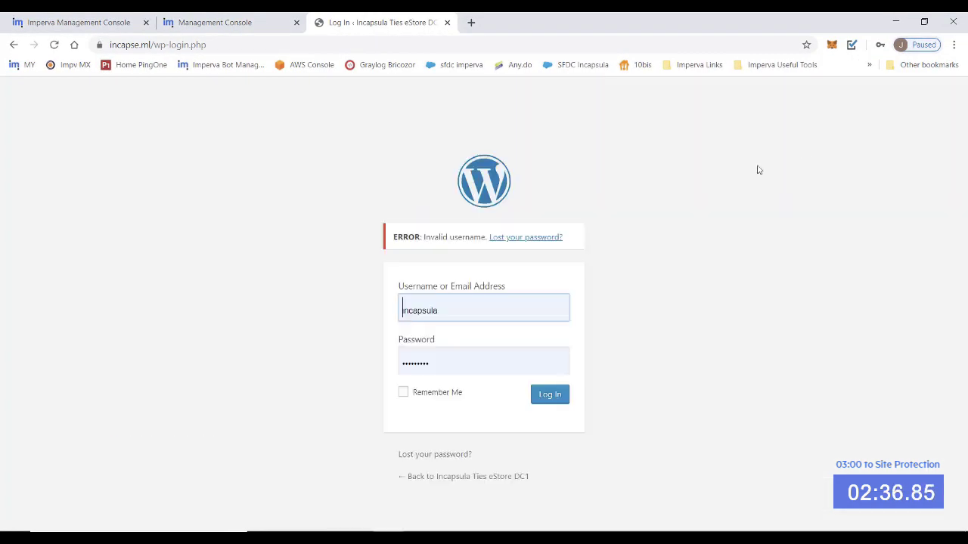
{"action": "left_click", "coordinate": [557, 396]}
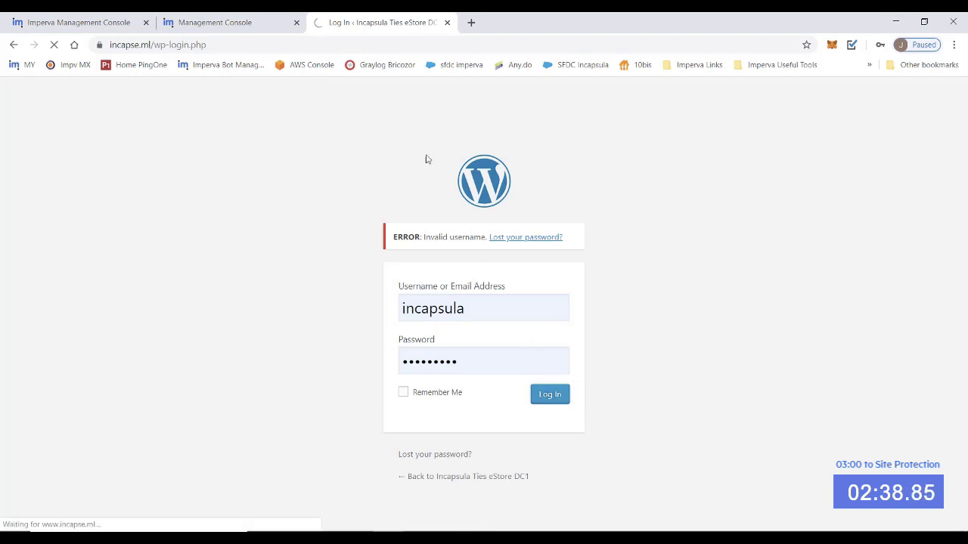
{"action": "left_click", "coordinate": [237, 26]}
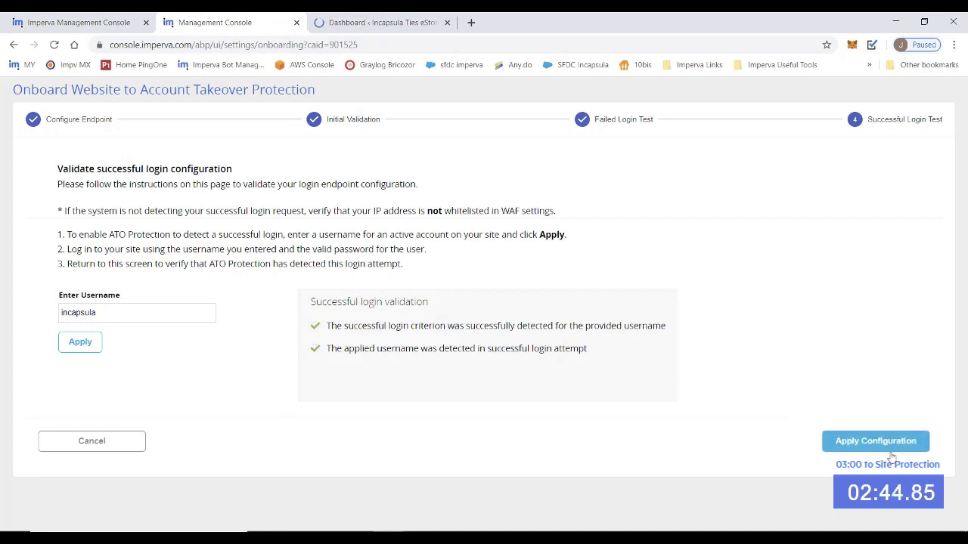
Step: Apply the configuration, finish the wizard, and verify /wp-login.php shows Successfully onboarded under Login Endpoints
{"action": "left_click", "coordinate": [889, 448]}
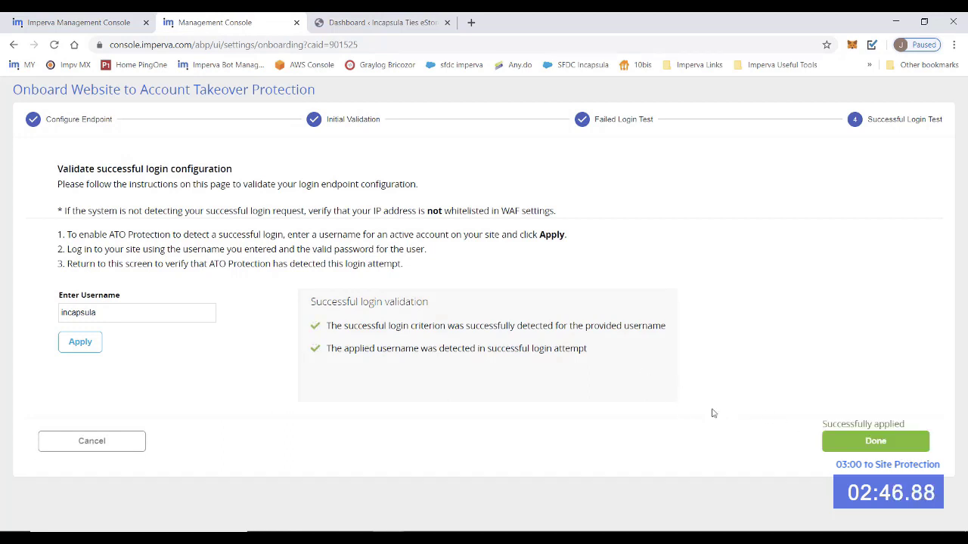
{"action": "left_click", "coordinate": [874, 443]}
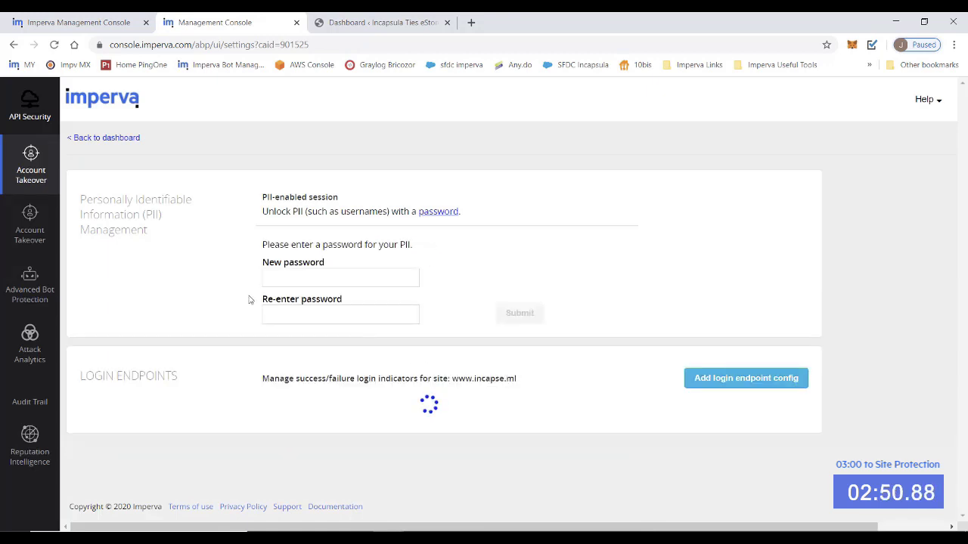
{"action": "scroll", "coordinate": [274, 334], "scroll_direction": "down", "scroll_amount": 2}
{"action": "scroll", "coordinate": [255, 373], "scroll_direction": "down", "scroll_amount": 1}
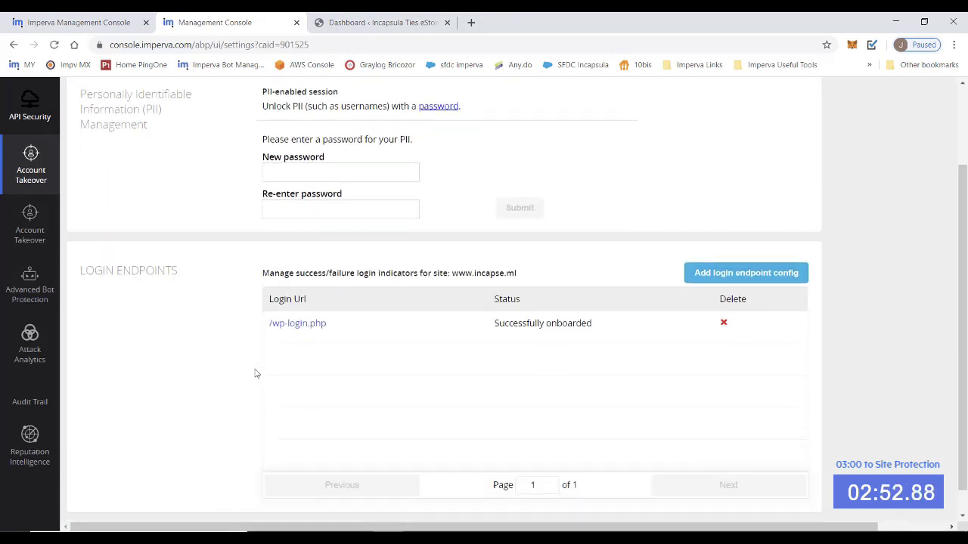
{"action": "scroll", "coordinate": [242, 347], "scroll_direction": "up", "scroll_amount": 2}
{"action": "scroll", "coordinate": [227, 325], "scroll_direction": "down", "scroll_amount": 1}
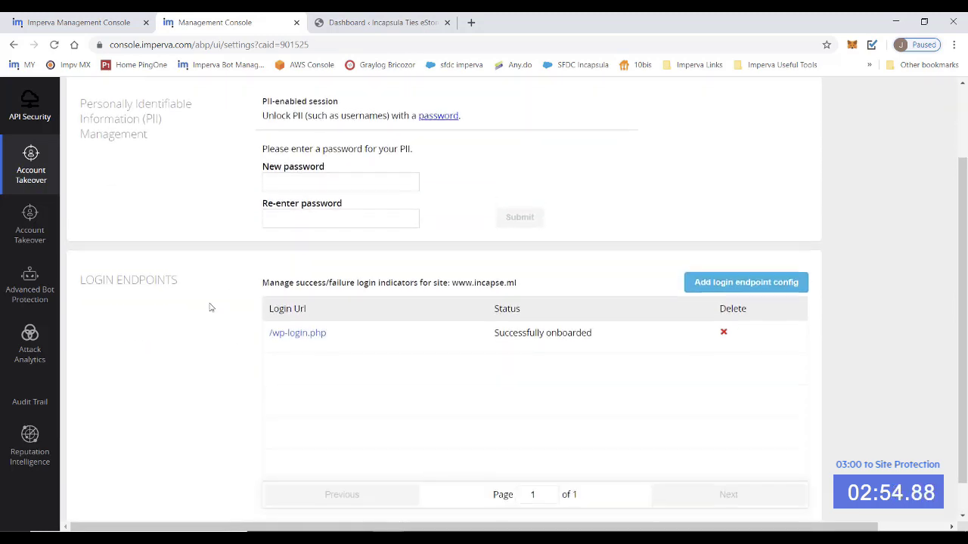
{"action": "left_click", "coordinate": [30, 226]}
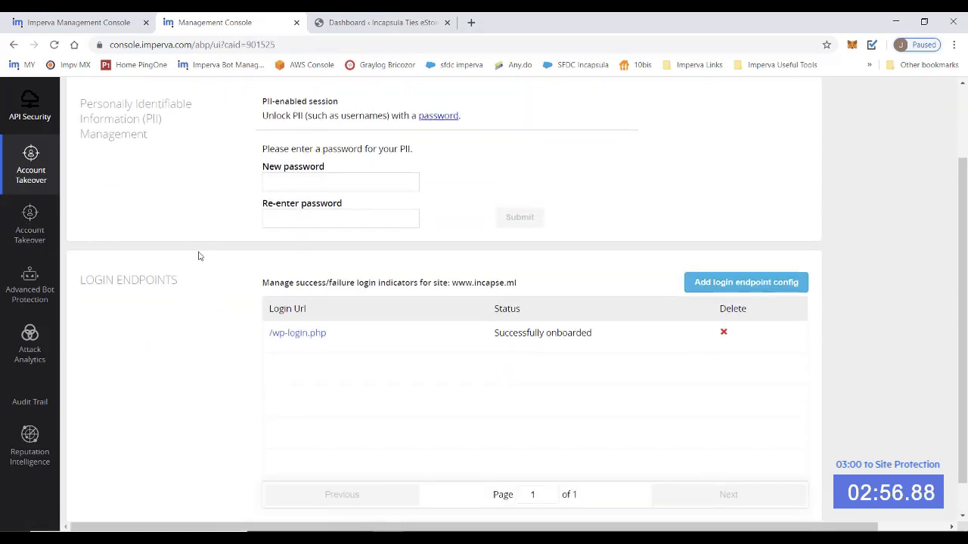
{"action": "left_click", "coordinate": [37, 228]}
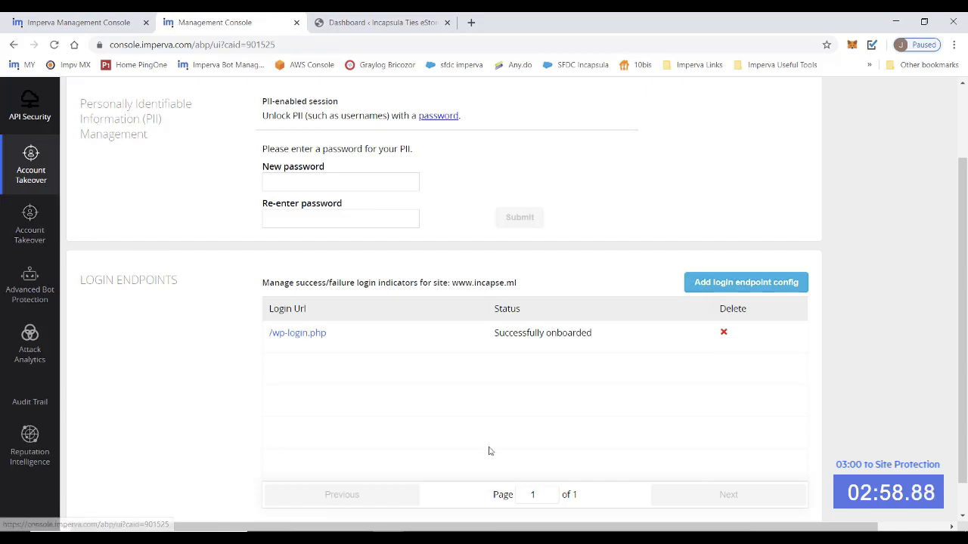